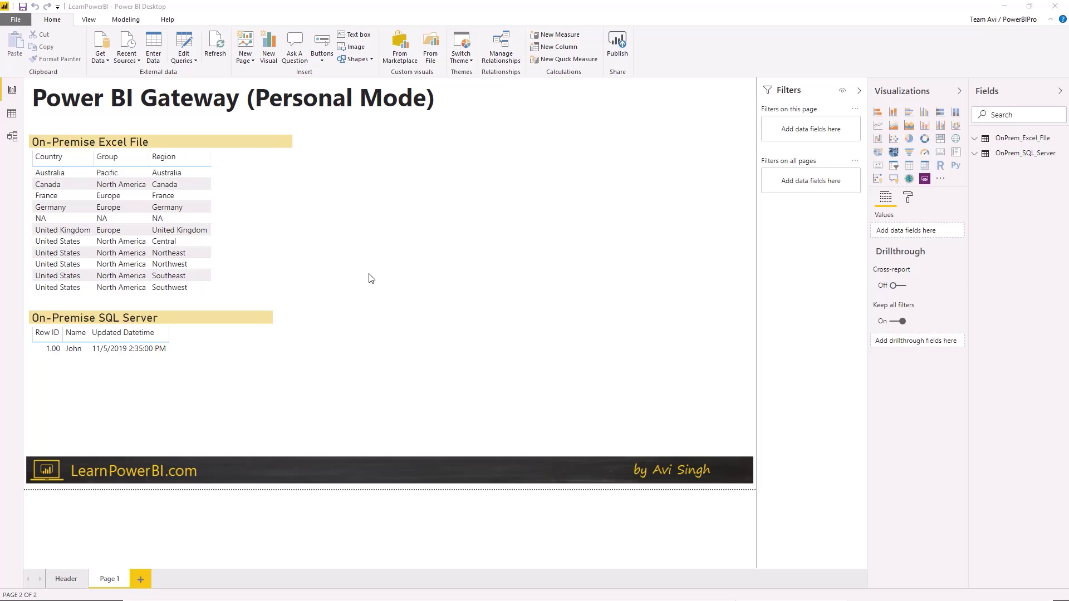
Review the data sources used by the current file in the data source settings
click(187, 61)
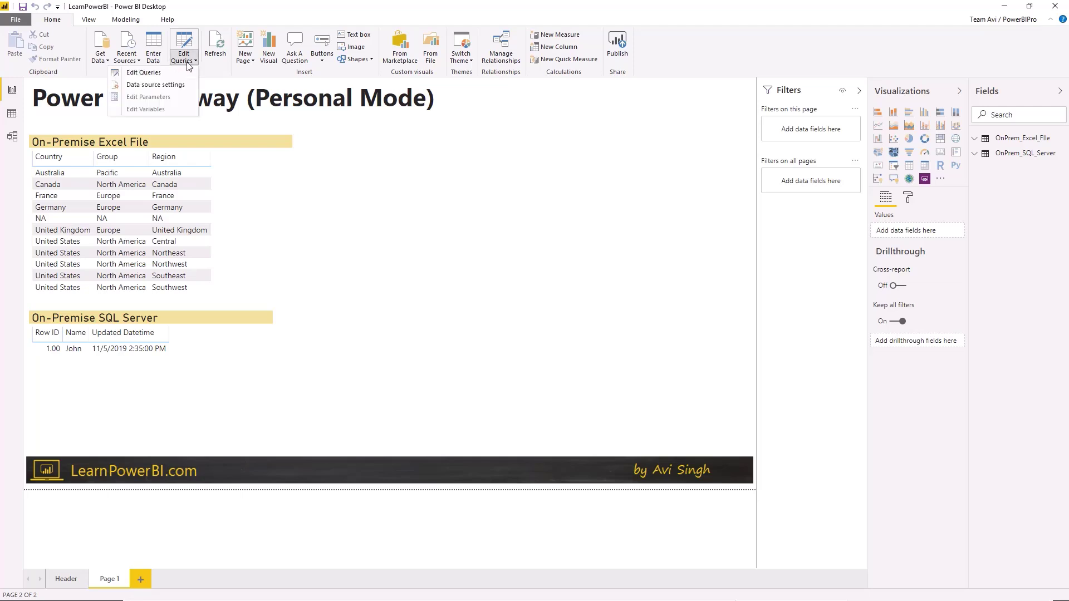
click(165, 88)
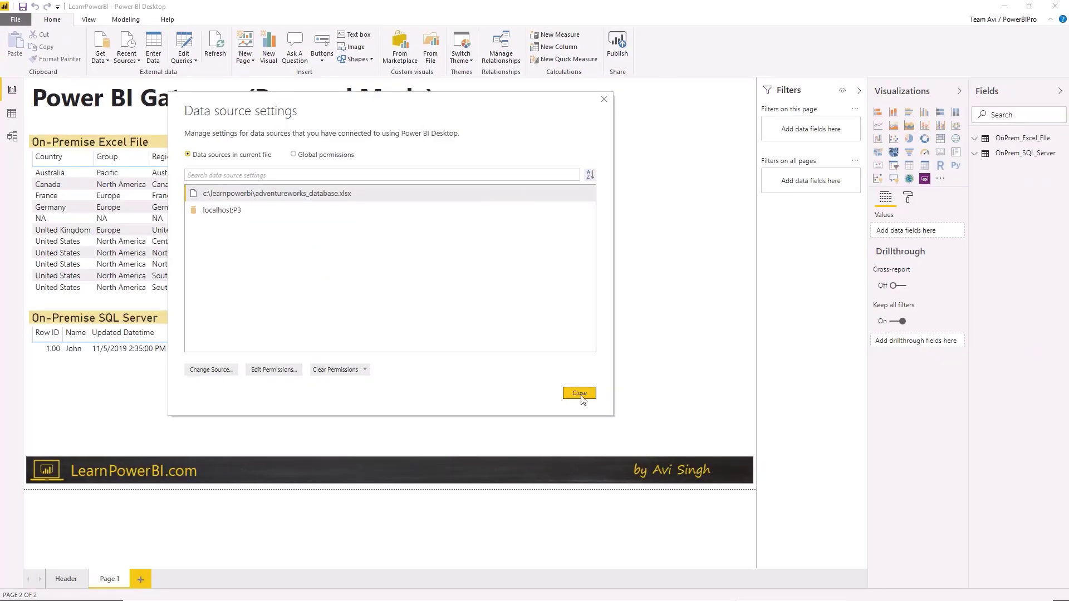
click(581, 399)
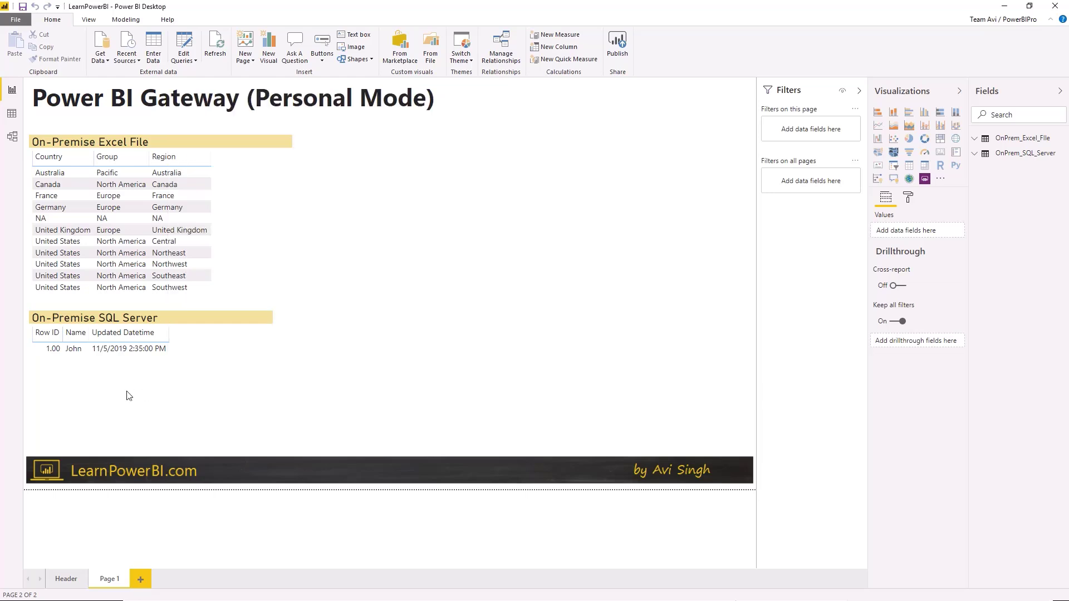
Refresh the report data, start publishing the report, and save the pending changes
click(213, 54)
click(618, 49)
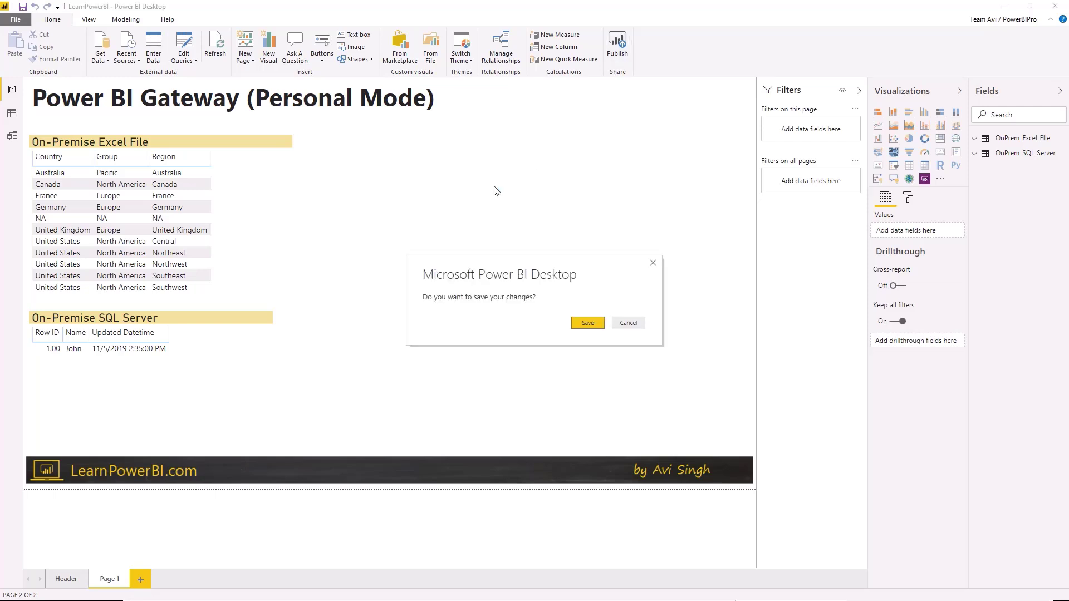
click(581, 325)
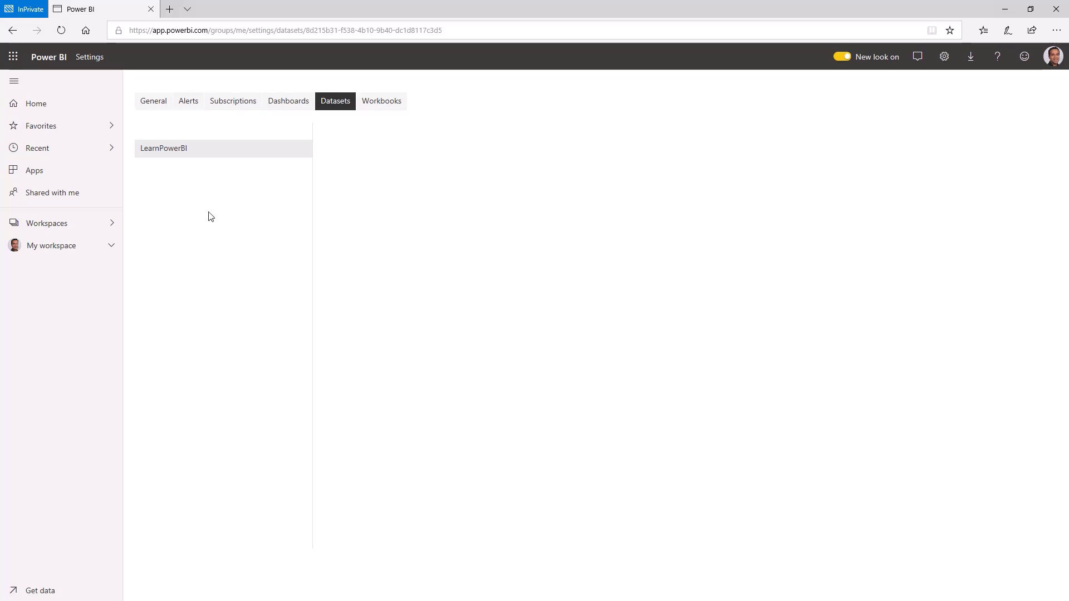
In the Power BI service, expand My workspace and load the settings of the LearnPowerBI dataset
click(112, 250)
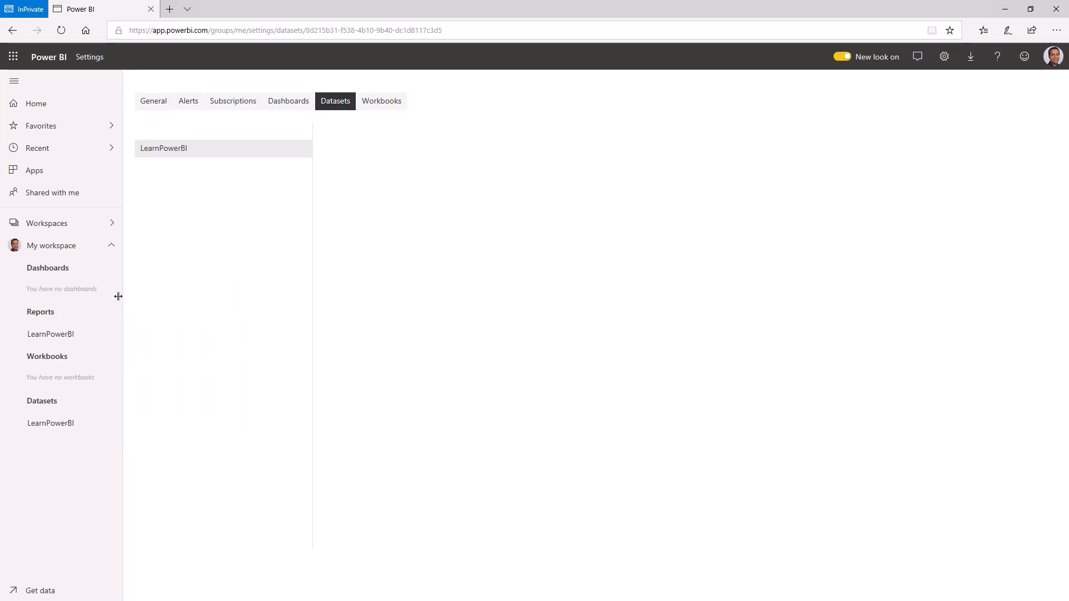
click(115, 423)
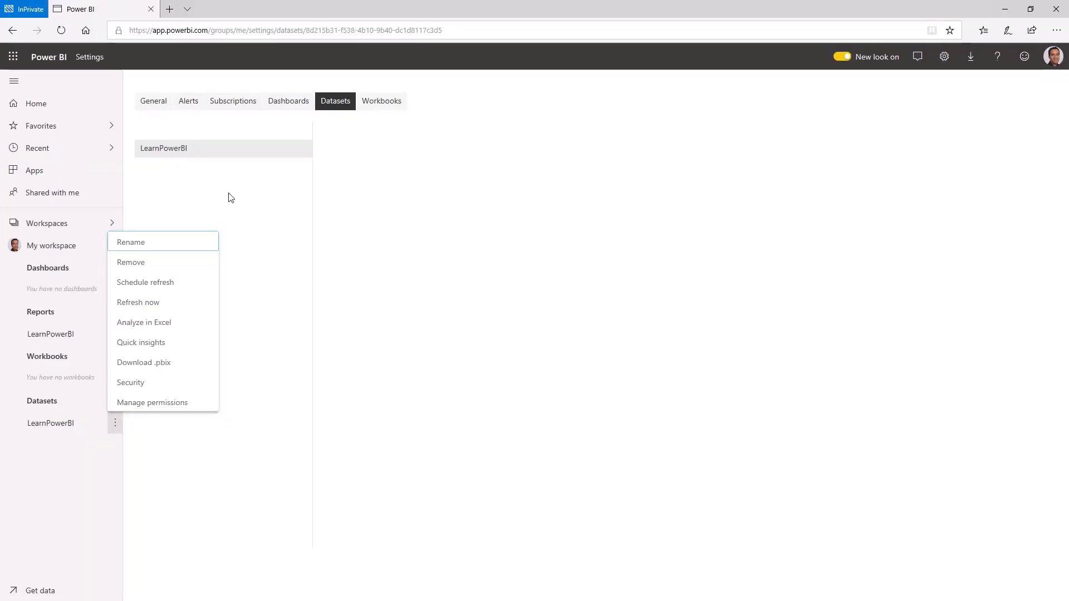
click(231, 198)
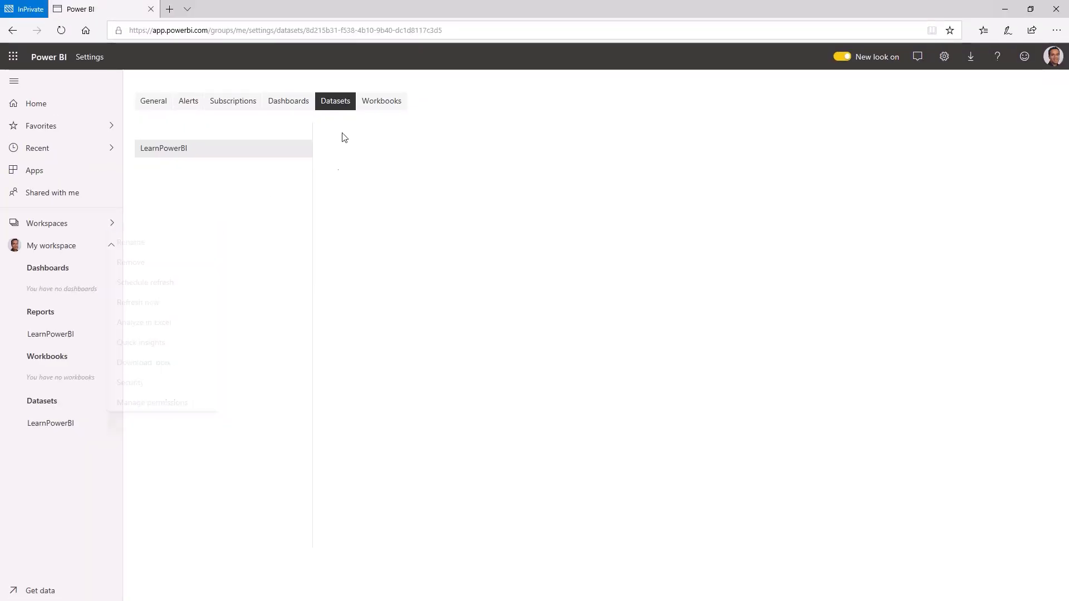
click(340, 110)
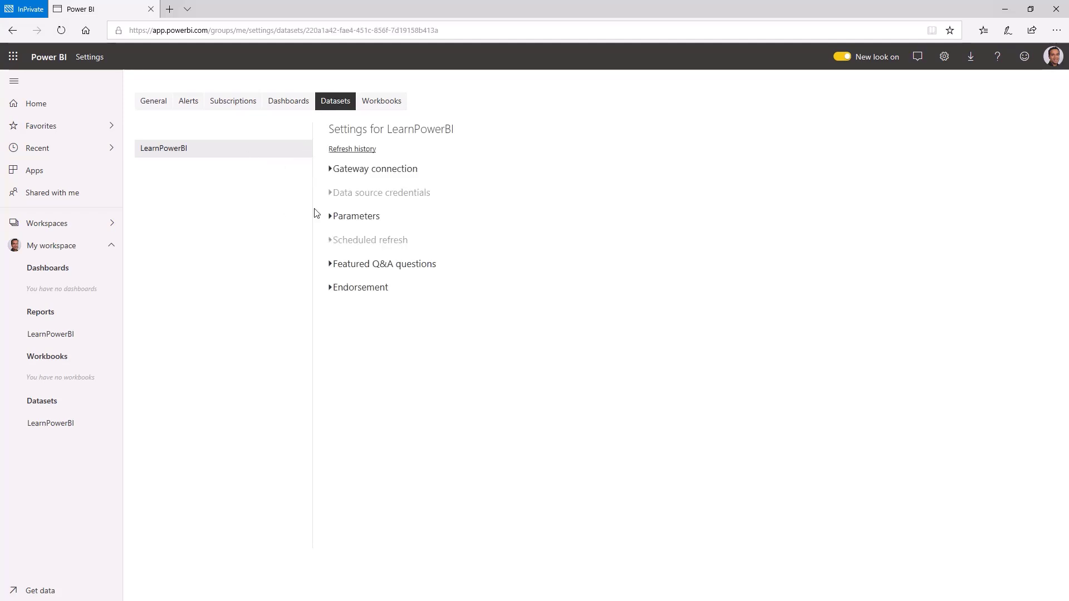
Try to refresh the LearnPowerBI dataset on demand and read the message that follows
click(115, 424)
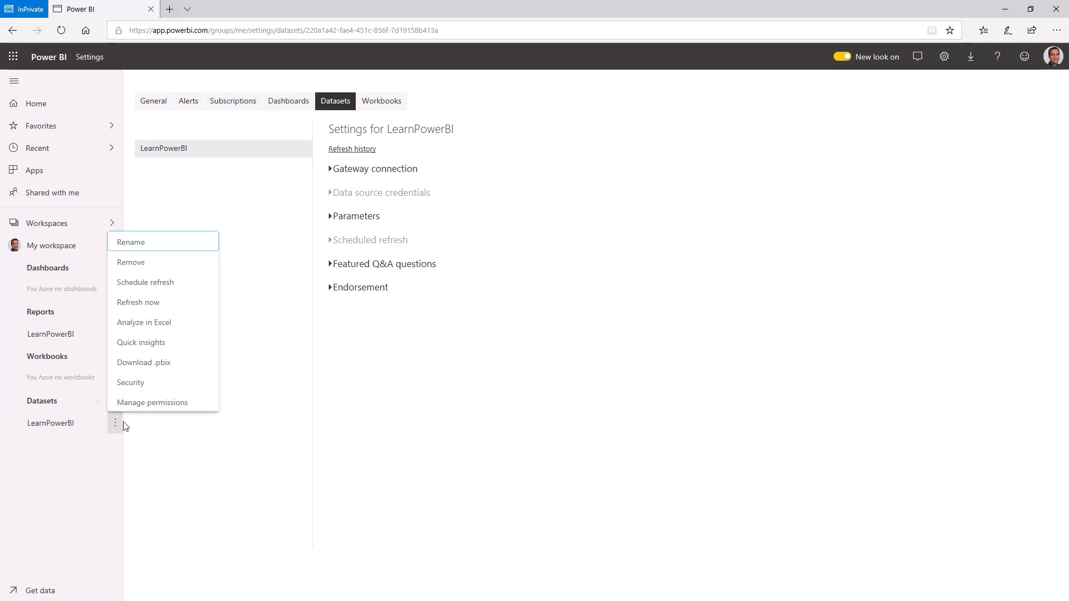
click(146, 306)
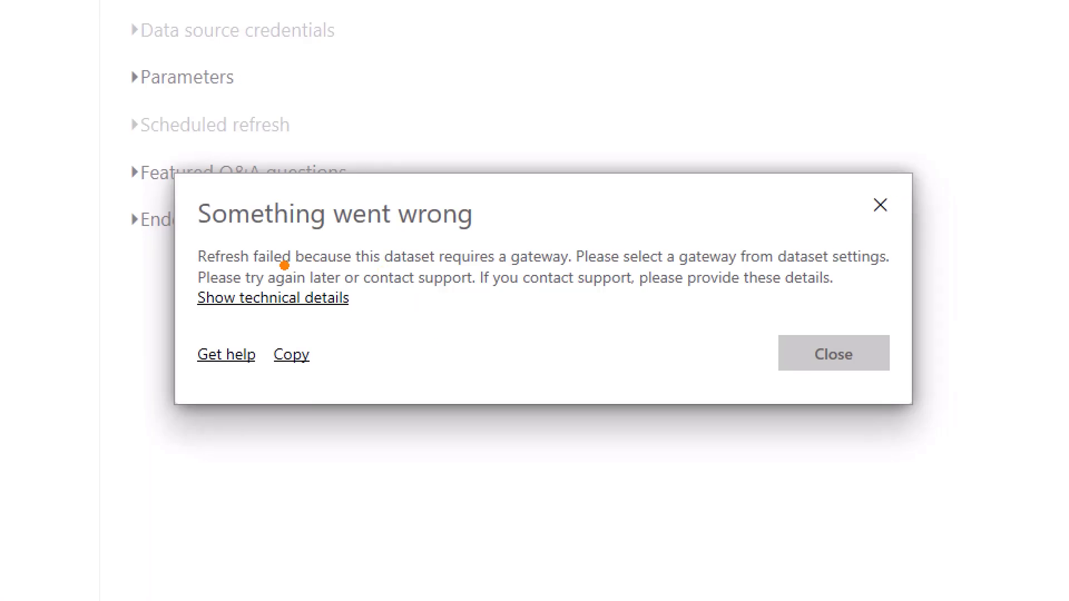
drag(199, 272, 567, 274)
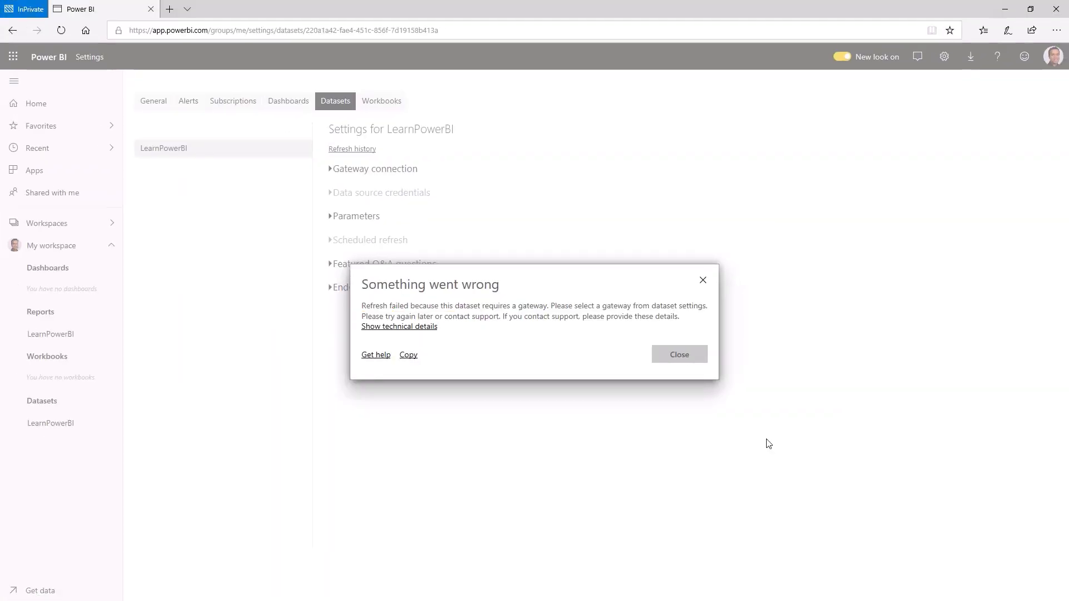
click(840, 357)
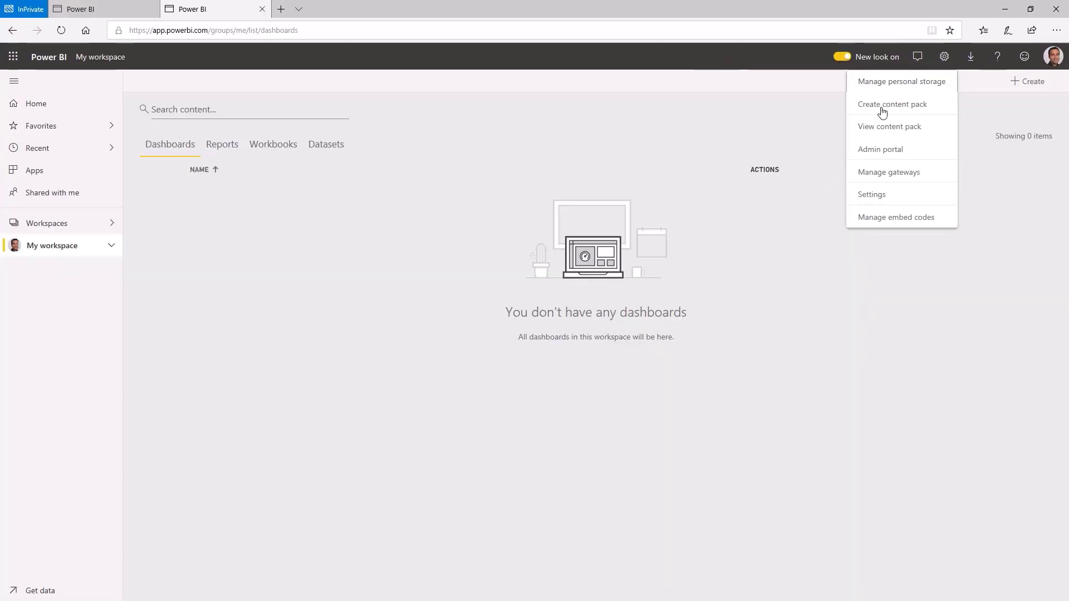
Check the Manage gateways page for available data gateways, and return to the LearnPowerBI dataset settings
click(870, 176)
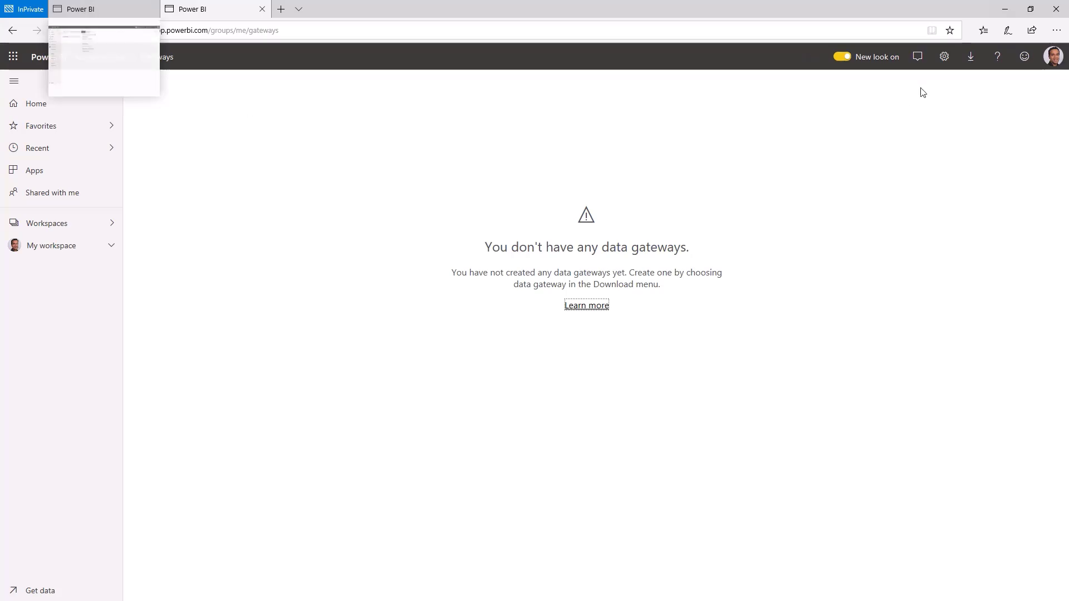
click(943, 56)
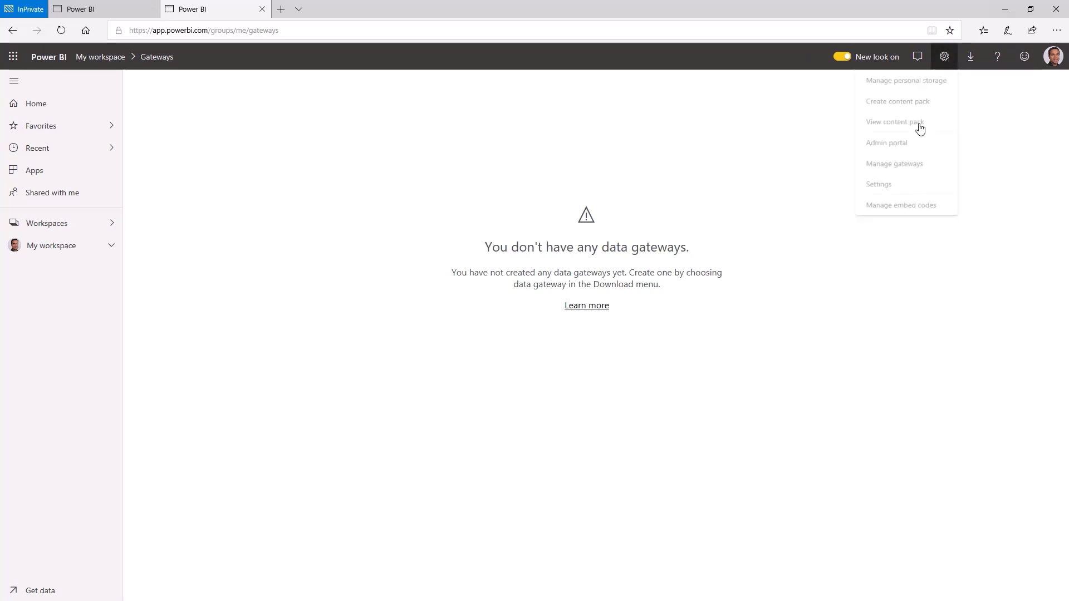
click(103, 11)
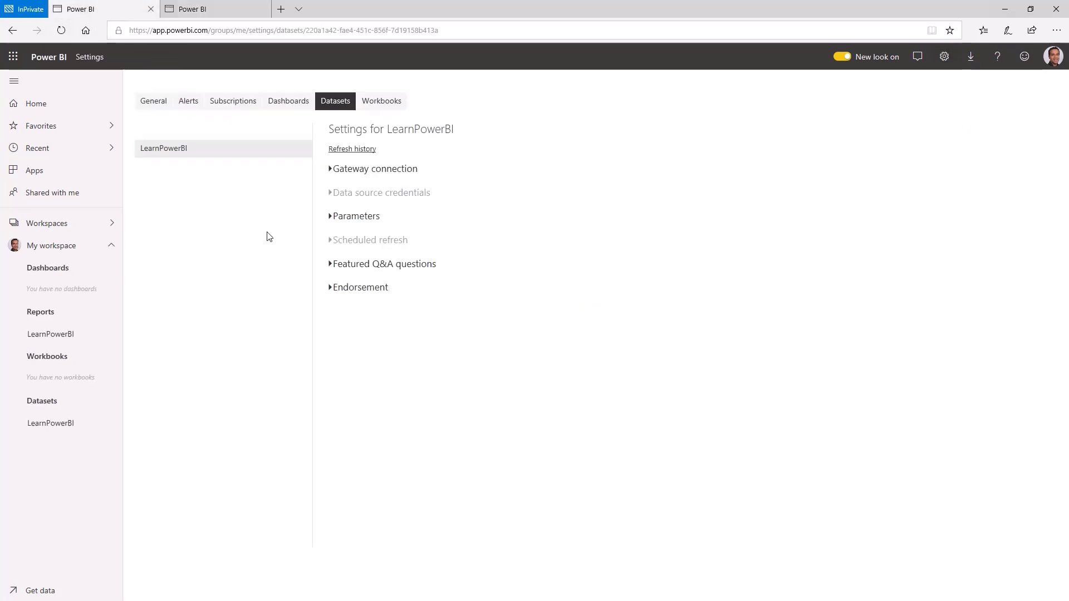
Turn on the data gateway for the LearnPowerBI dataset with Personal Gateway and apply the gateway connection
click(334, 171)
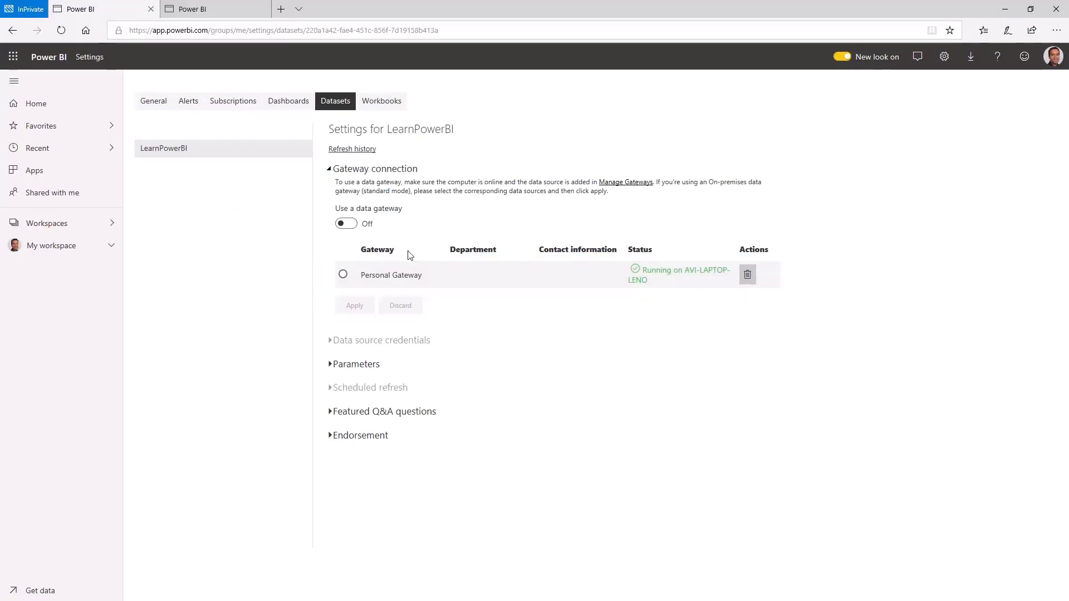
click(347, 223)
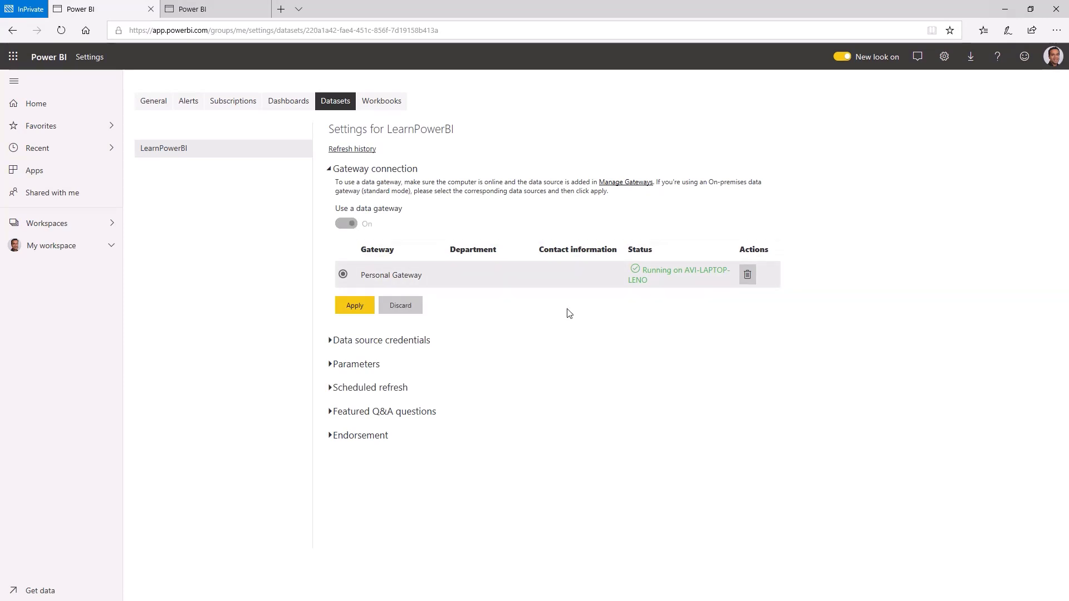
click(355, 306)
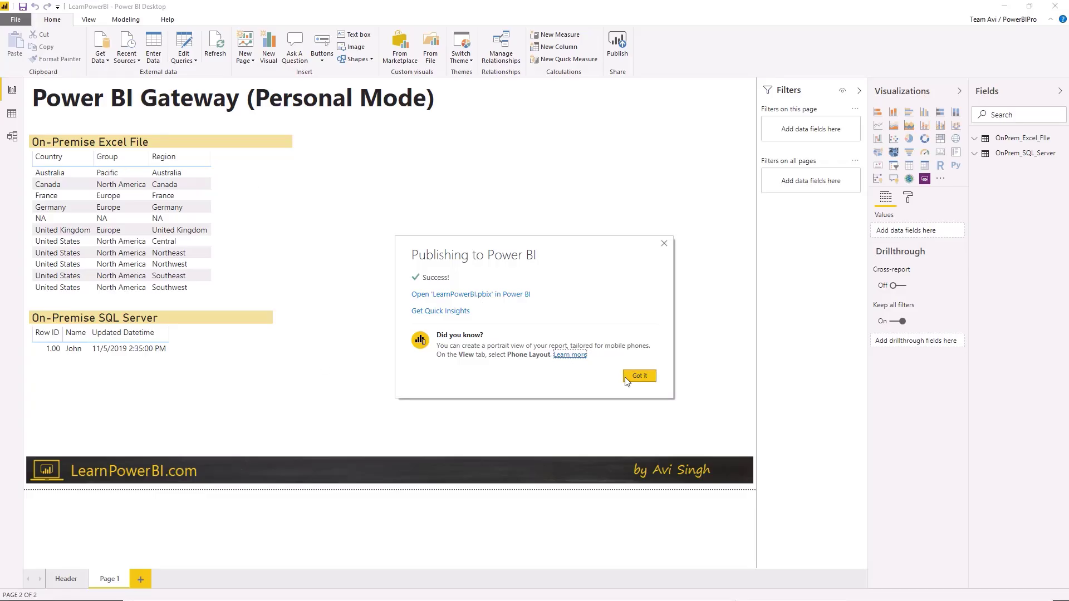
Dismiss the publishing message in Power BI Desktop, examine the global permissions in the data source settings, and minimize the program
click(651, 377)
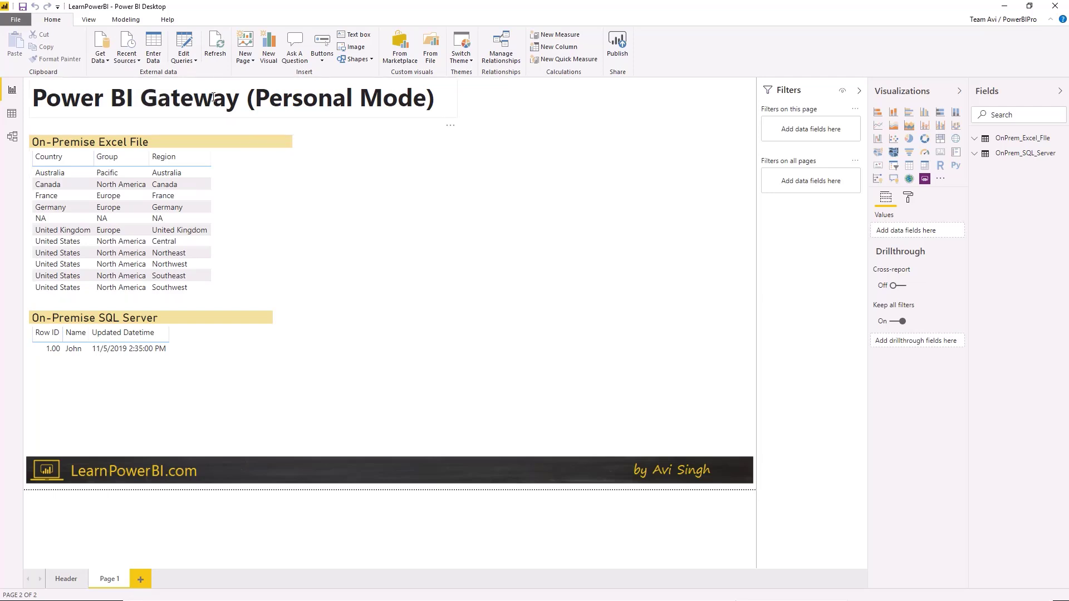
click(190, 66)
click(161, 86)
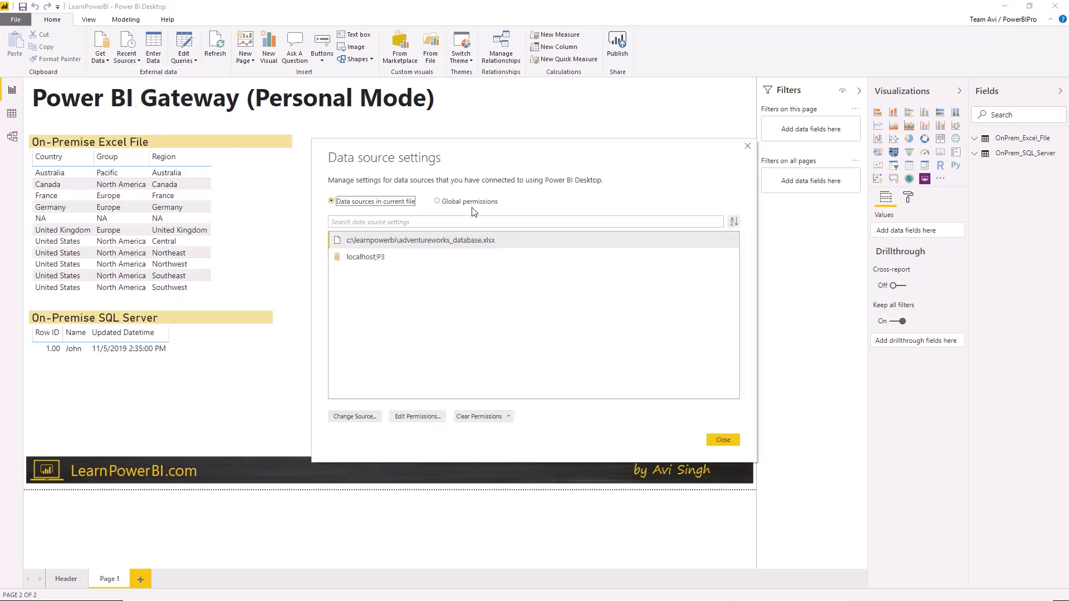
click(477, 202)
click(351, 417)
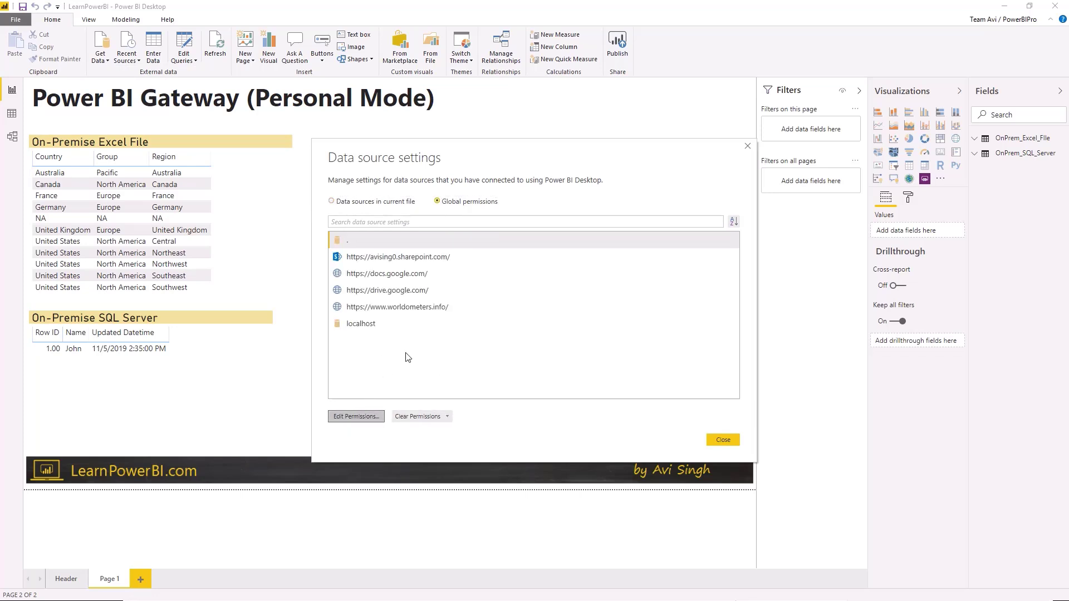
click(609, 424)
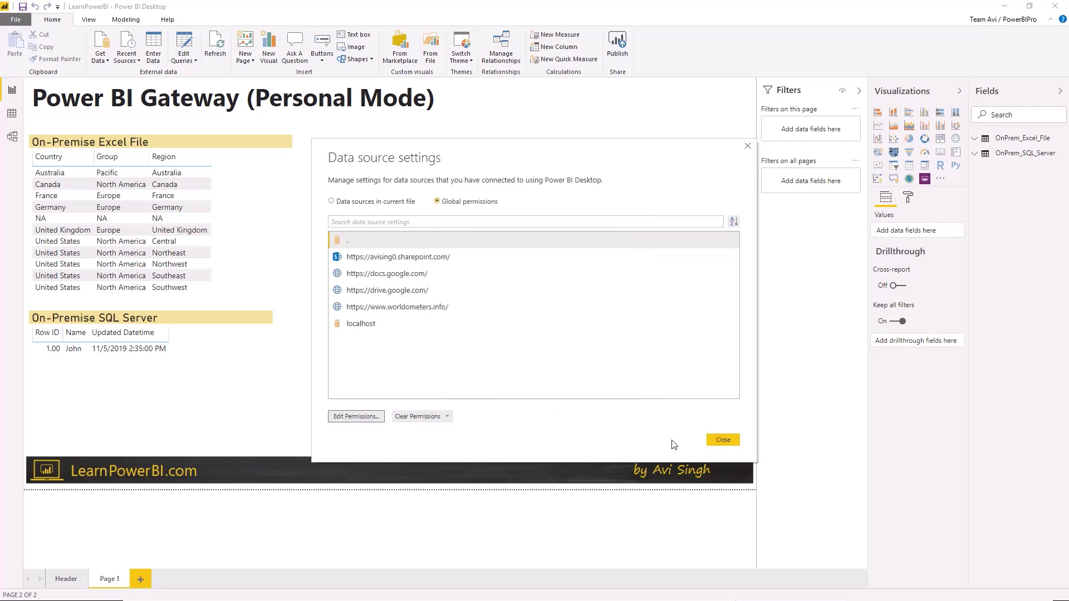
click(721, 442)
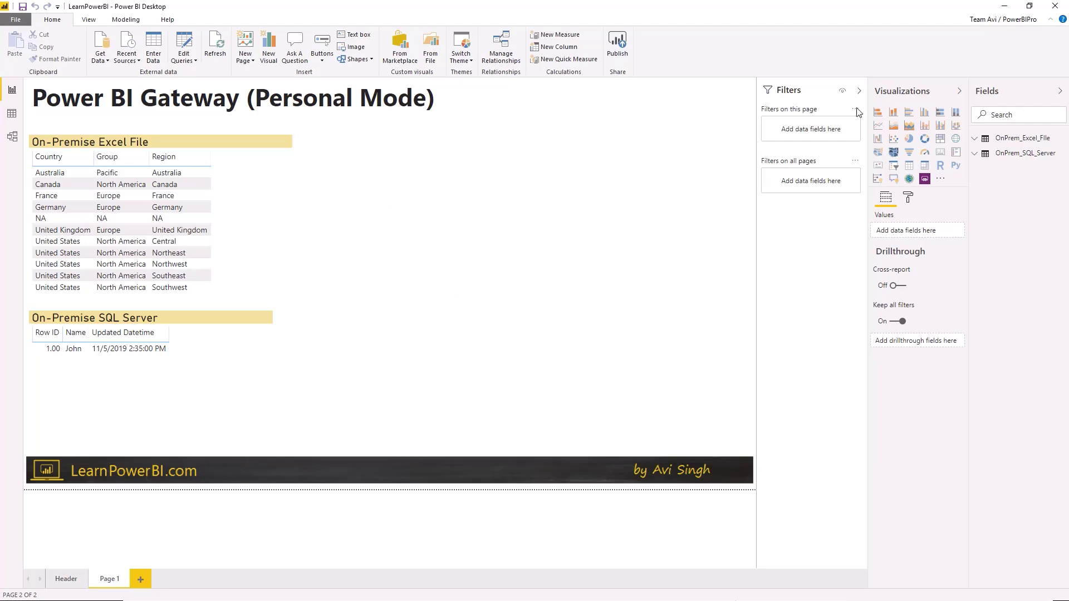
click(1005, 7)
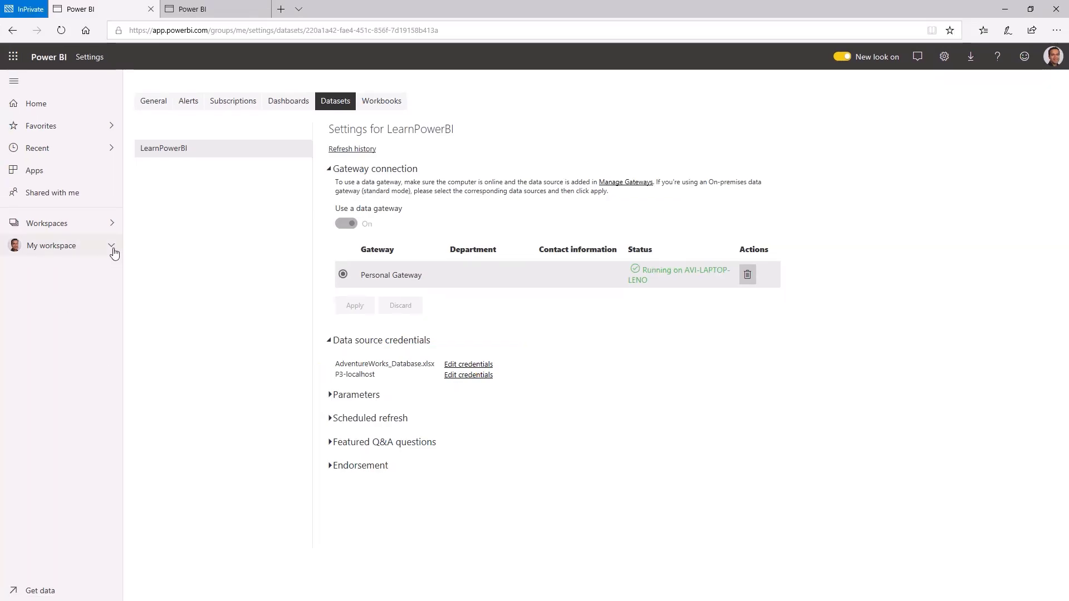
Refresh the LearnPowerBI dataset on demand in My workspace and check its refresh history
click(112, 246)
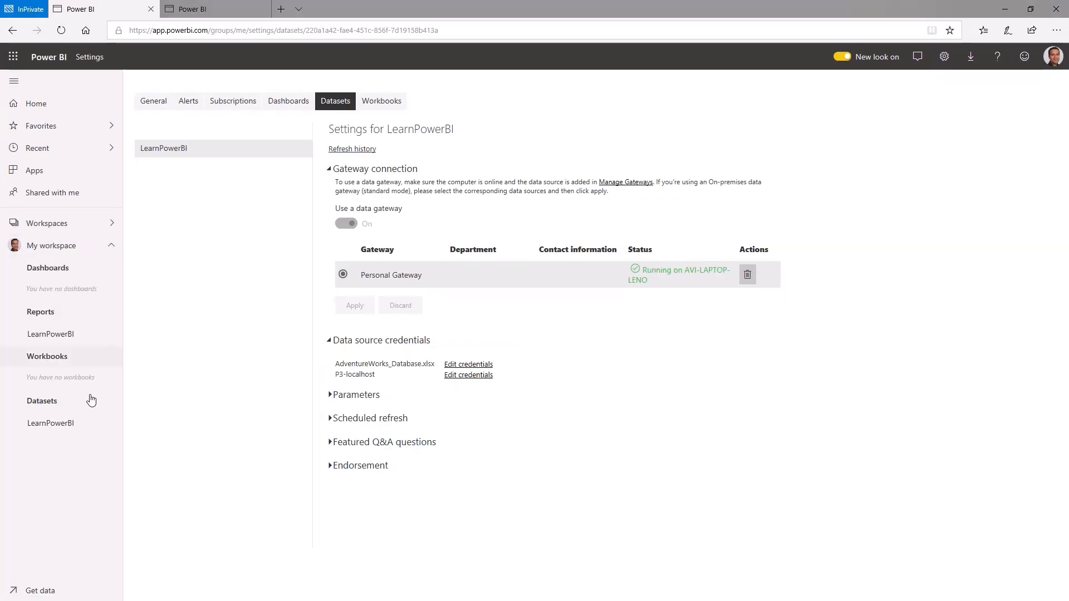
click(115, 424)
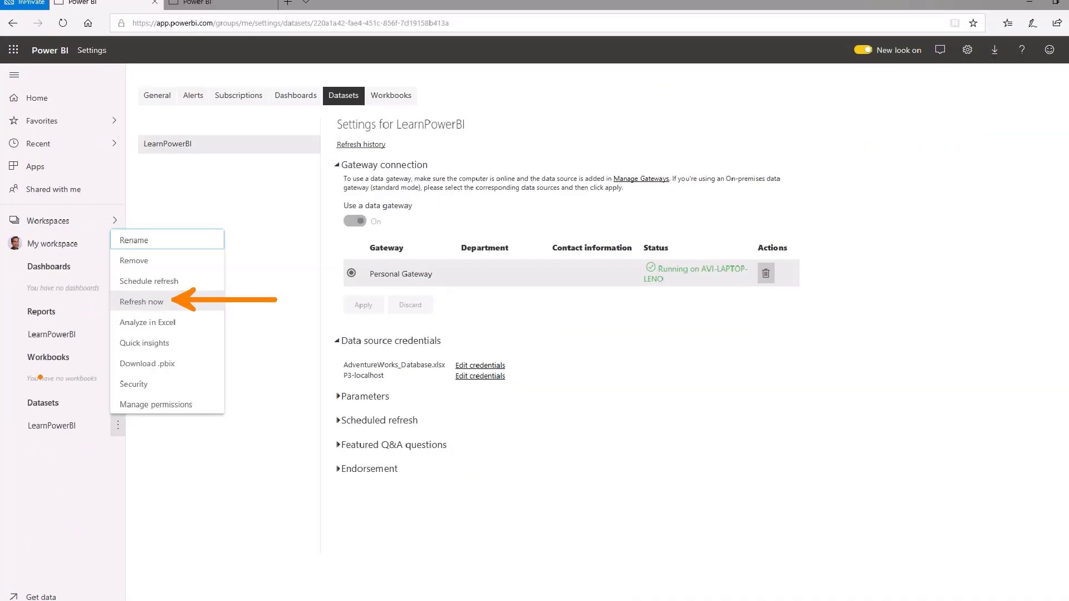
click(208, 302)
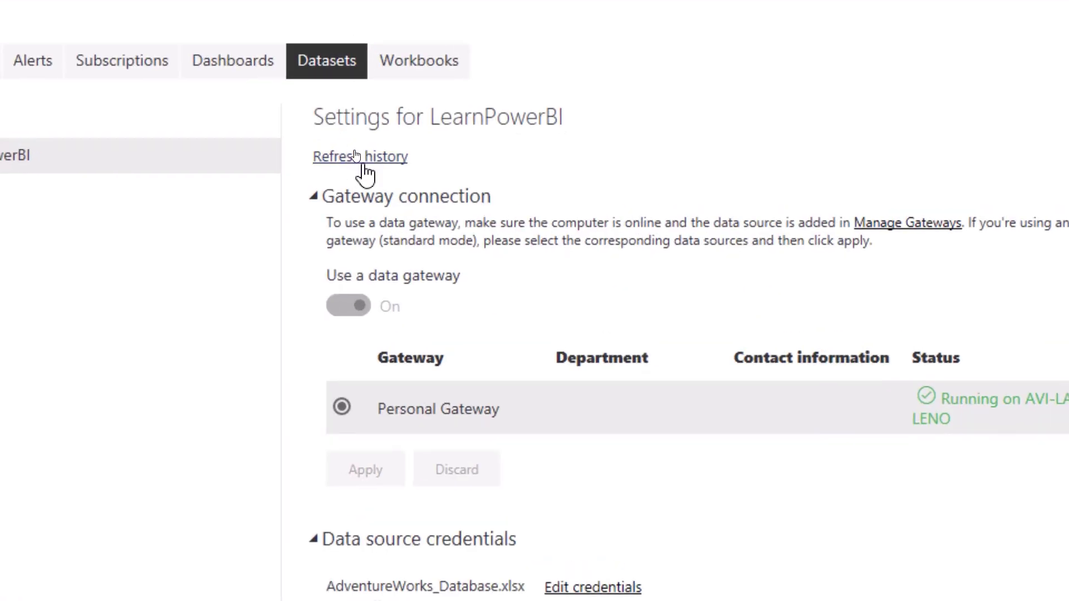
click(356, 155)
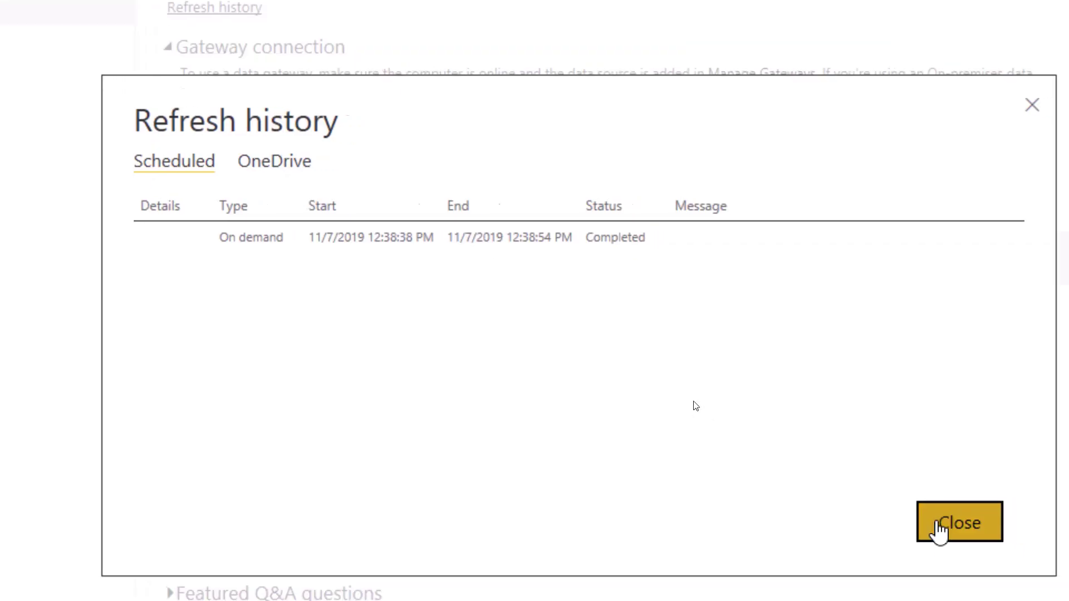
click(938, 526)
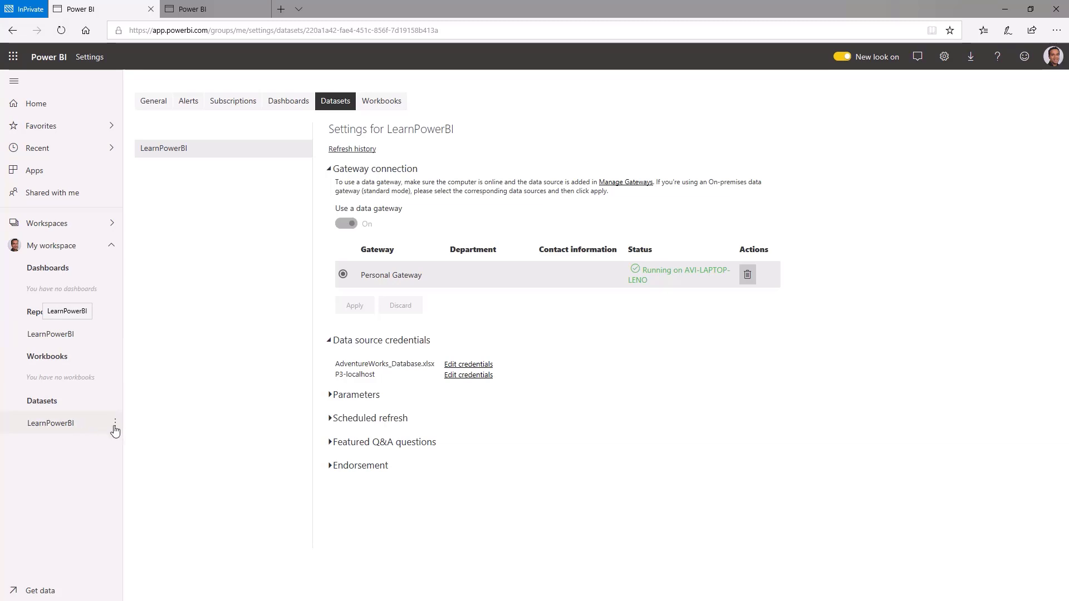
In the LearnPowerBI dataset's scheduled refresh settings, replace the 8:00 AM refresh time with a new blank time entry
click(115, 424)
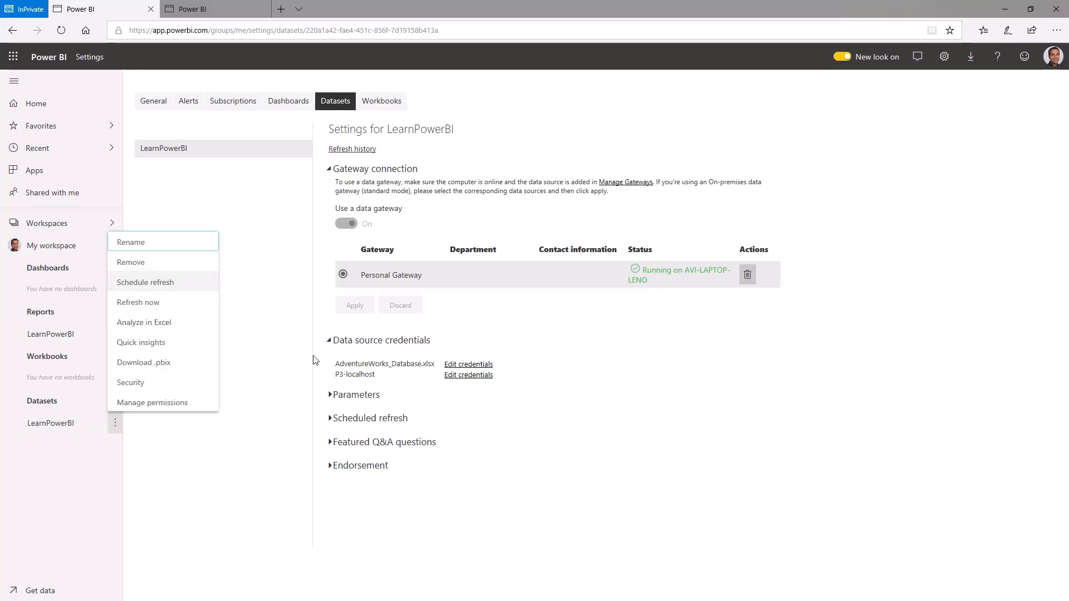
click(182, 282)
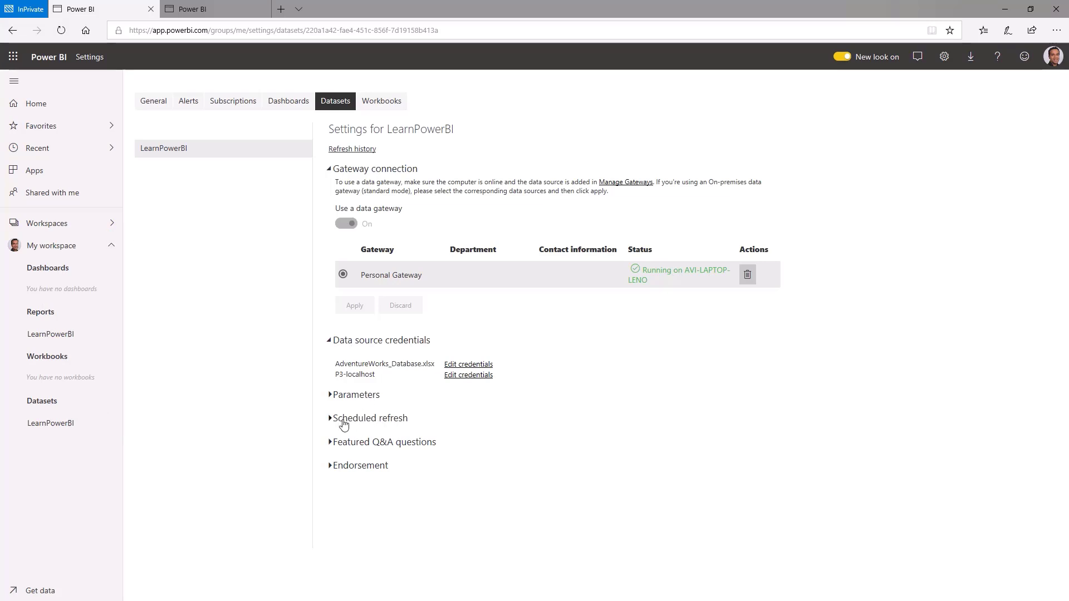
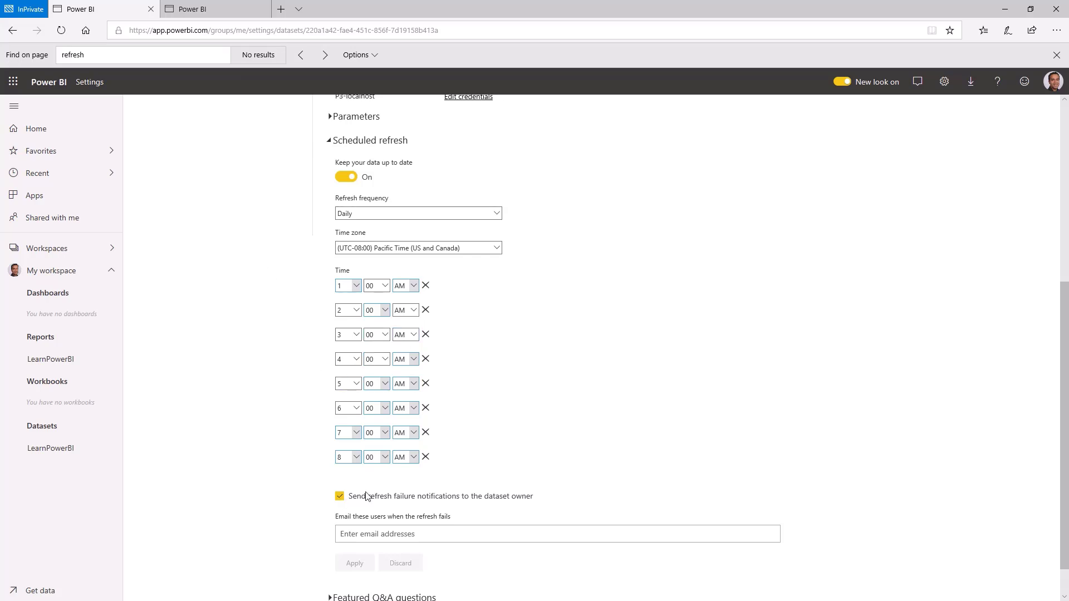
click(427, 458)
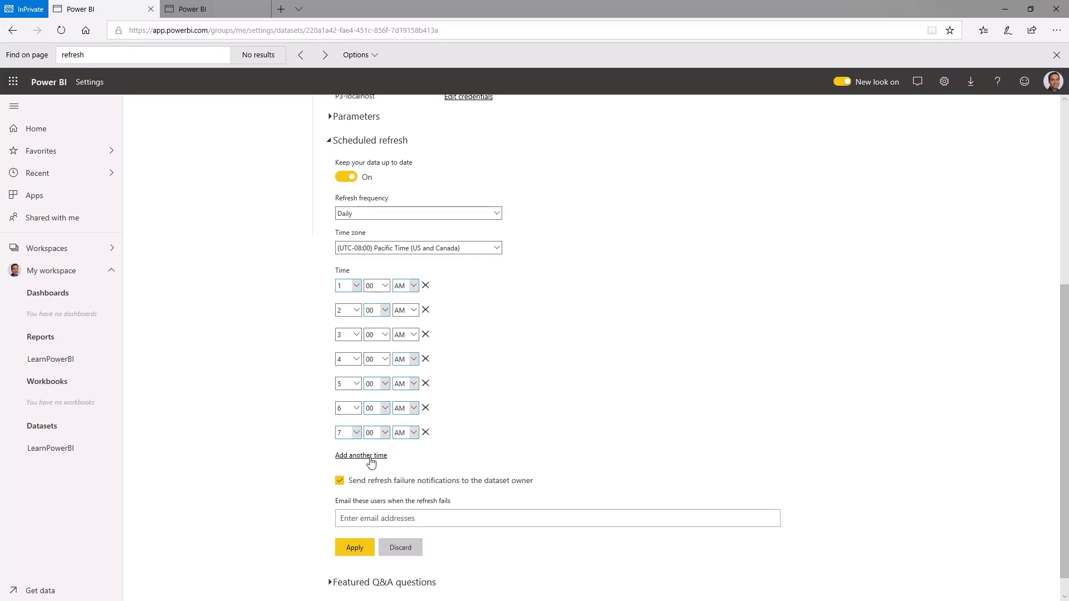
click(368, 458)
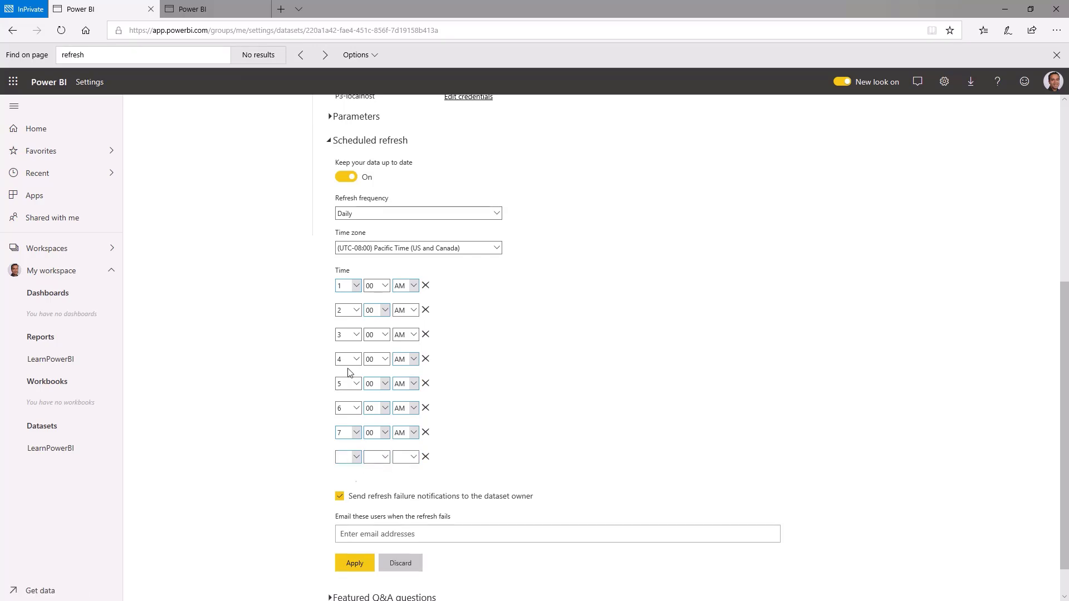